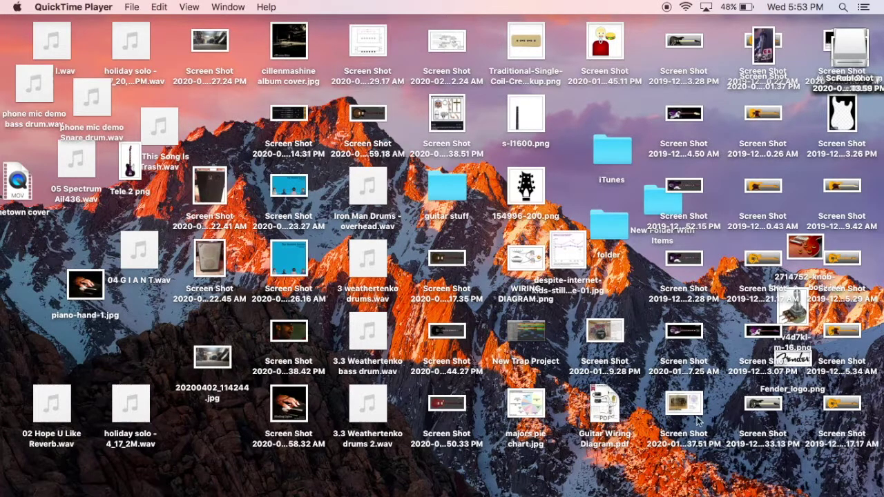
# Step: Launch iTunes and look through the library's Recently Added and Albums views
pyautogui.moveTo(638, 494)
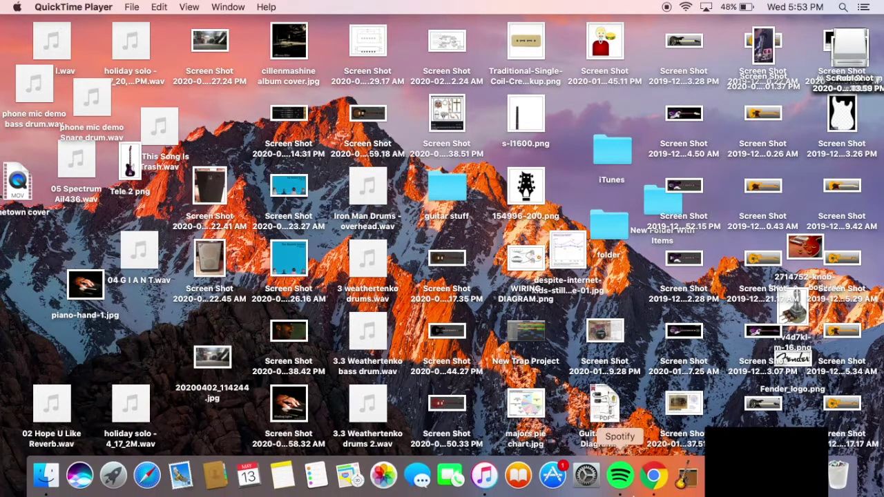
pyautogui.click(484, 491)
pyautogui.scroll(15, 422, 247)
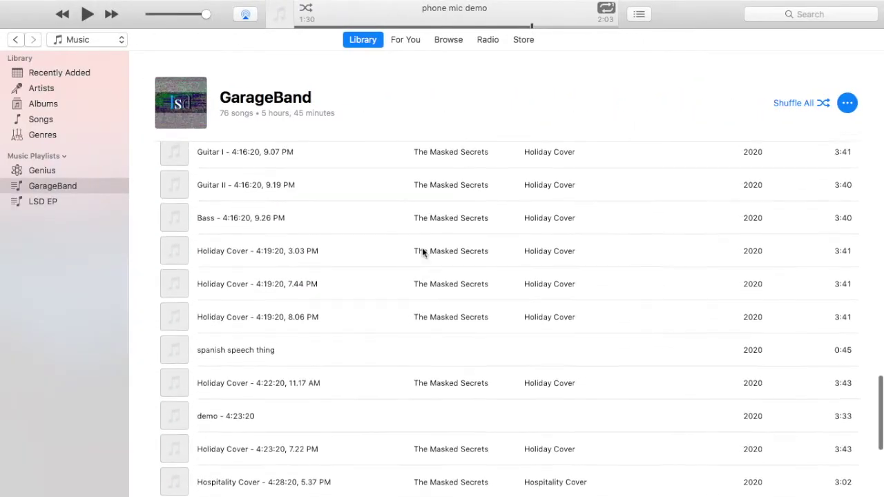
pyautogui.click(103, 76)
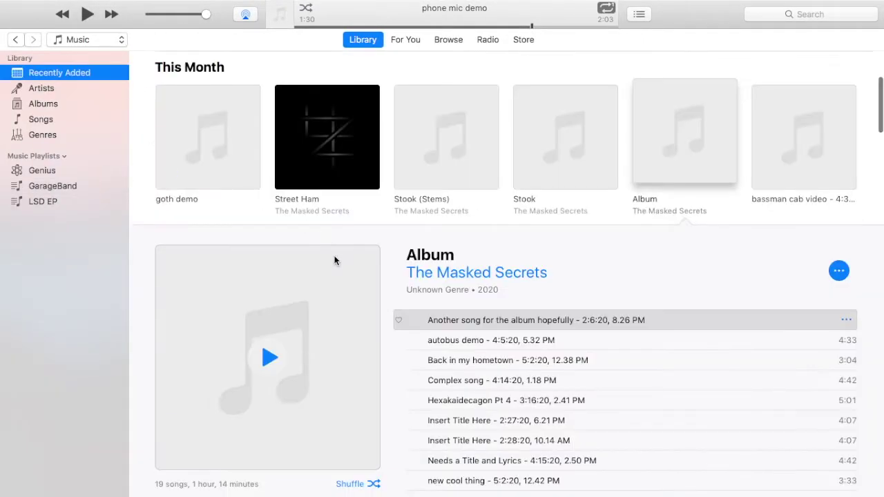
pyautogui.scroll(-20, 335, 258)
pyautogui.scroll(-5, 335, 259)
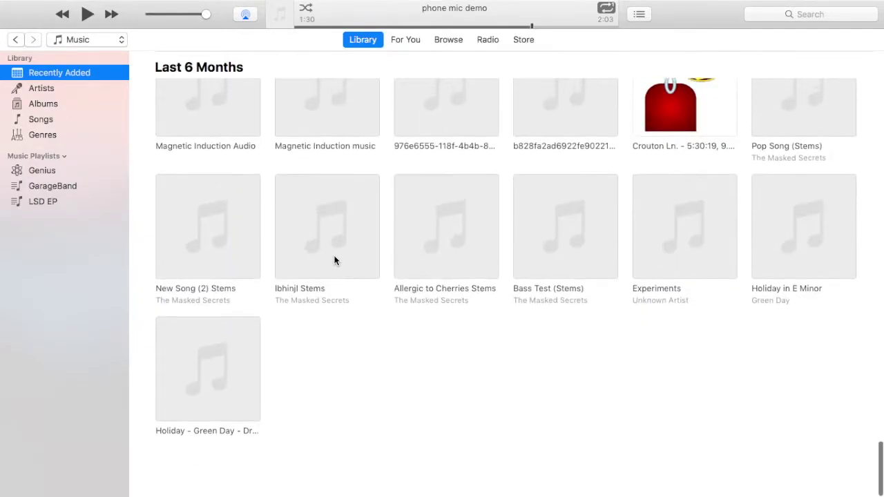
pyautogui.scroll(20, 336, 259)
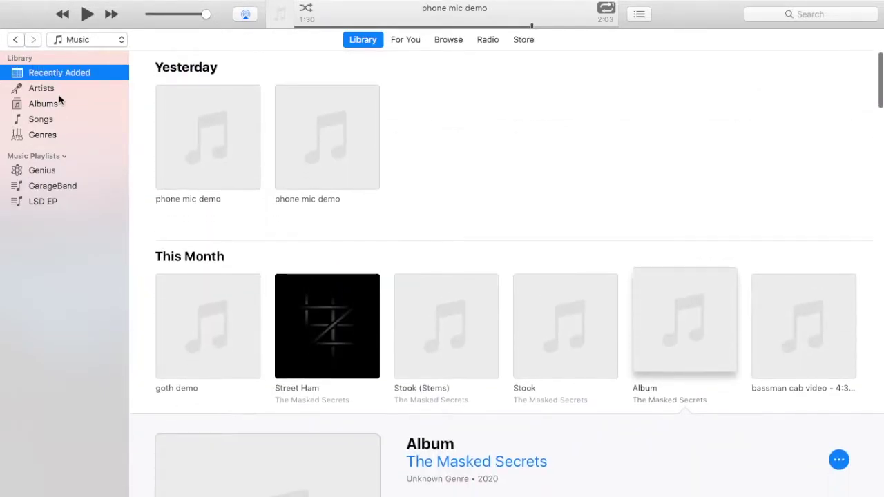
pyautogui.click(55, 101)
pyautogui.scroll(2, 302, 302)
pyautogui.scroll(-20, 303, 302)
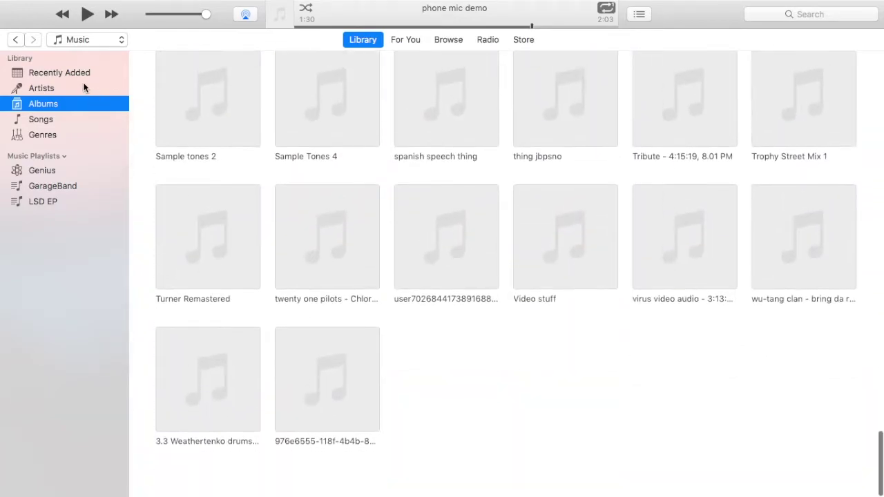
# Step: Browse the artists, settle on Imagine Dragons, and open the context menu of its song Clouds
pyautogui.click(84, 87)
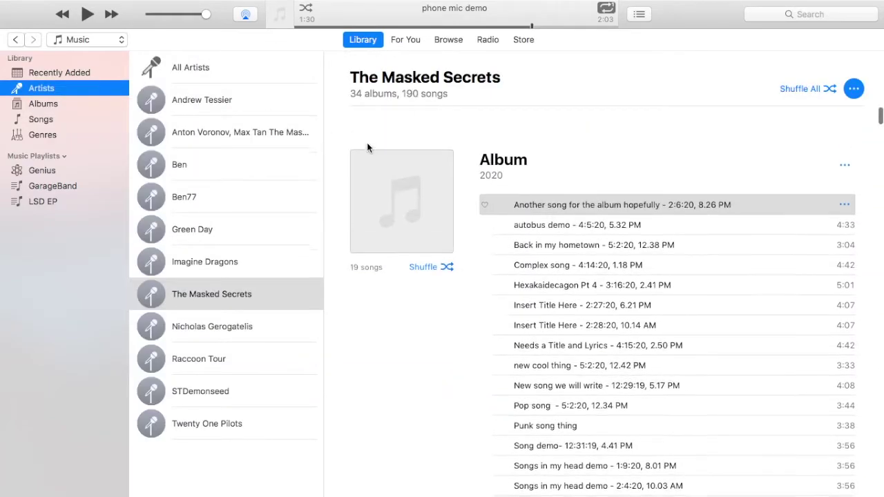
pyautogui.scroll(-15, 367, 142)
pyautogui.scroll(10, 367, 147)
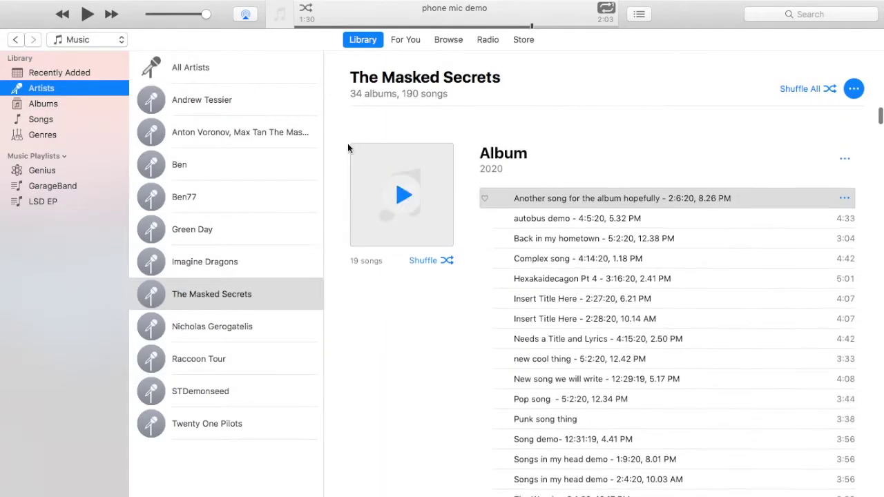
pyautogui.click(201, 166)
pyautogui.click(206, 198)
pyautogui.click(205, 230)
pyautogui.click(205, 259)
pyautogui.click(205, 282)
pyautogui.click(205, 274)
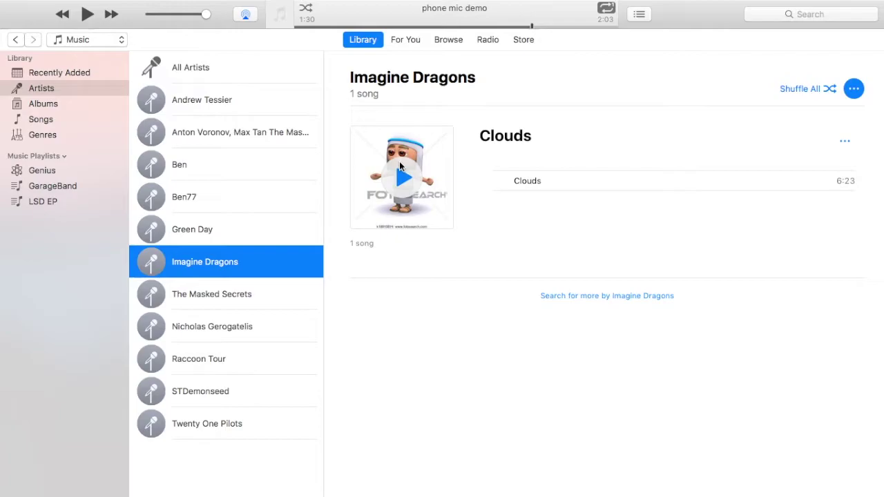
pyautogui.click(565, 182)
pyautogui.rightClick(565, 182)
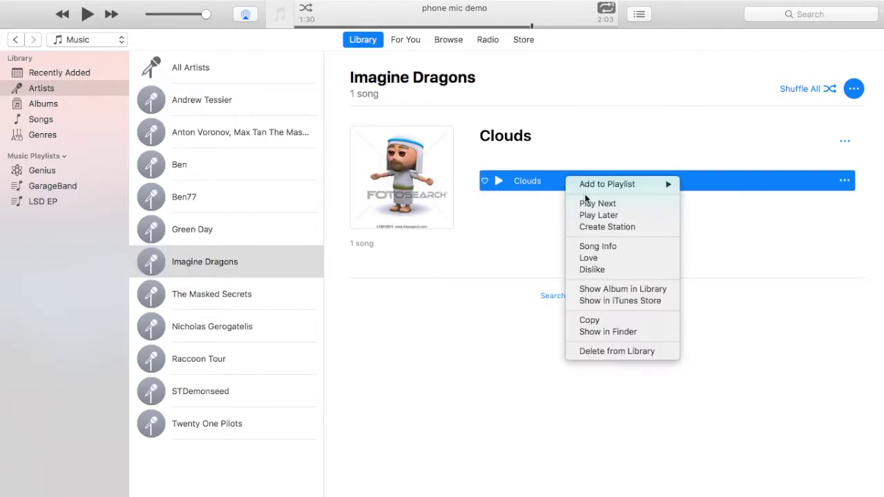
# Step: Check the Artwork tab of Clouds' Song Info, cancel without changes, then switch to Genres
pyautogui.click(610, 247)
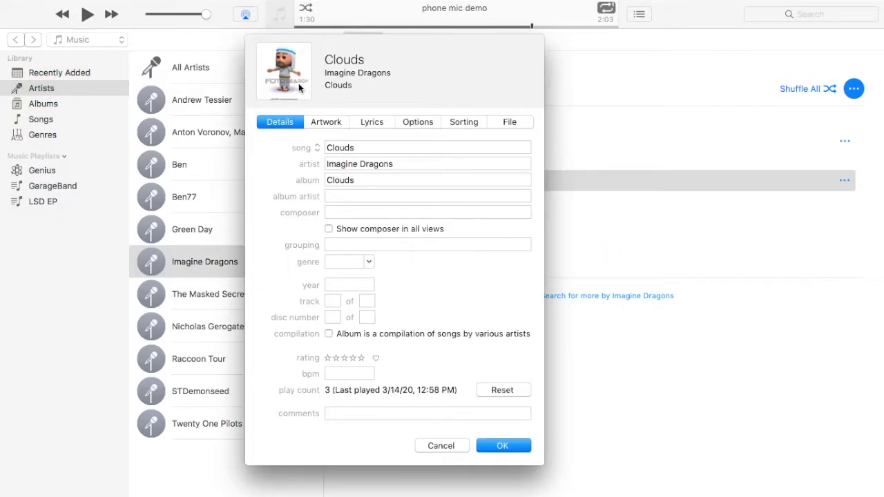
pyautogui.click(312, 122)
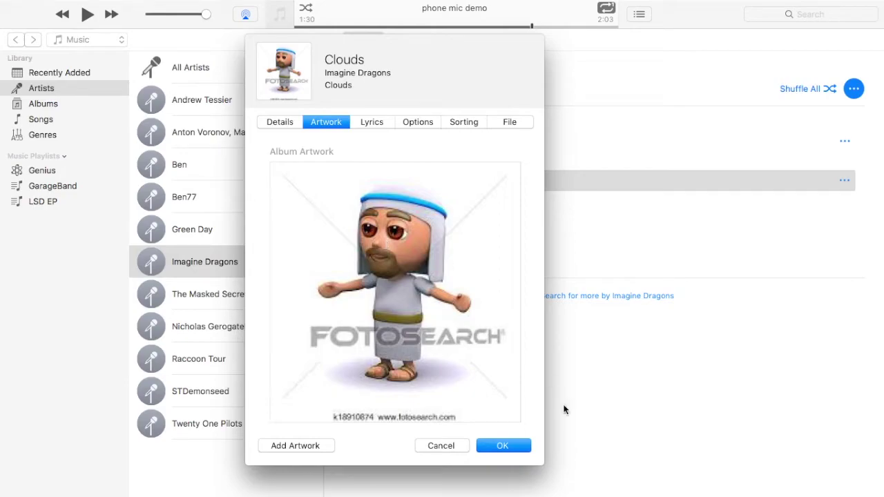
pyautogui.click(441, 445)
pyautogui.click(445, 283)
pyautogui.click(49, 141)
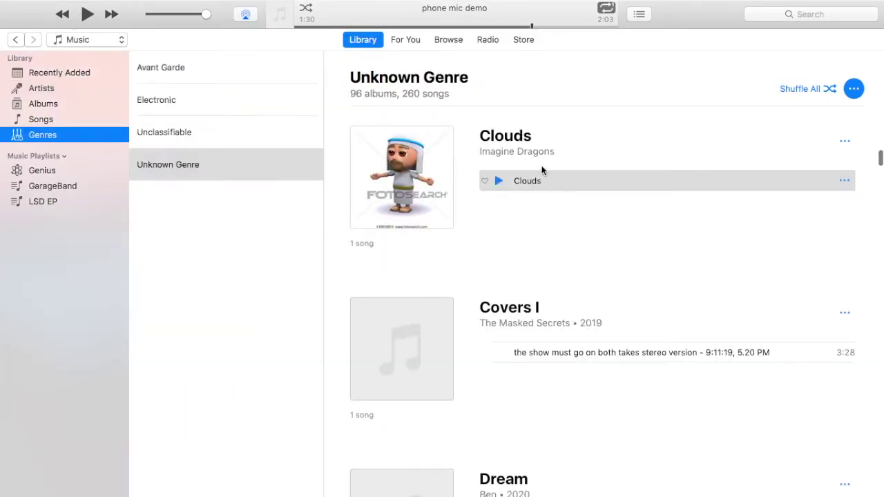
# Step: View the Unclassifiable, Electronic and Unknown Genre genres
pyautogui.click(188, 133)
pyautogui.click(227, 100)
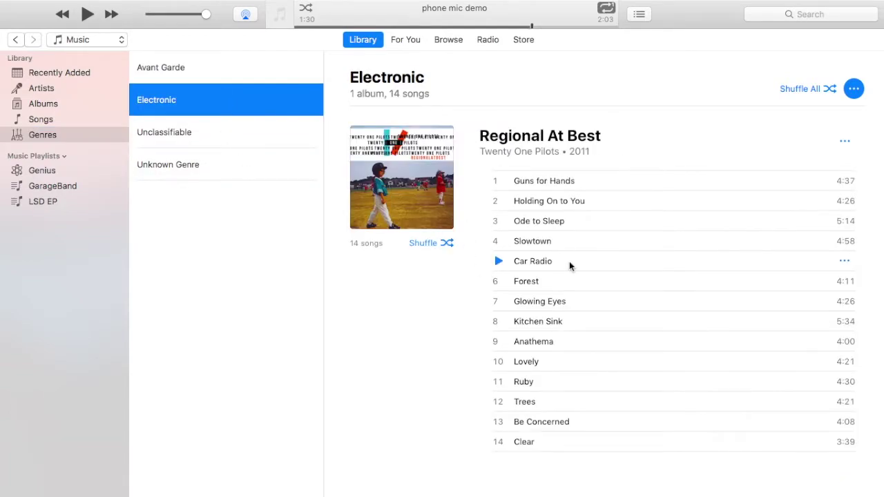
pyautogui.click(173, 174)
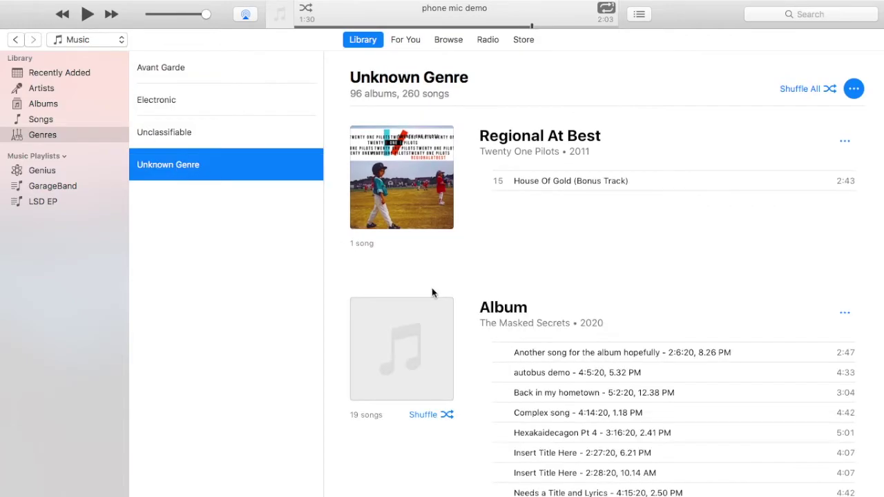
# Step: Look at the LSD EP, GarageBand and Genius playlists, then go to the iTunes Store
pyautogui.click(71, 202)
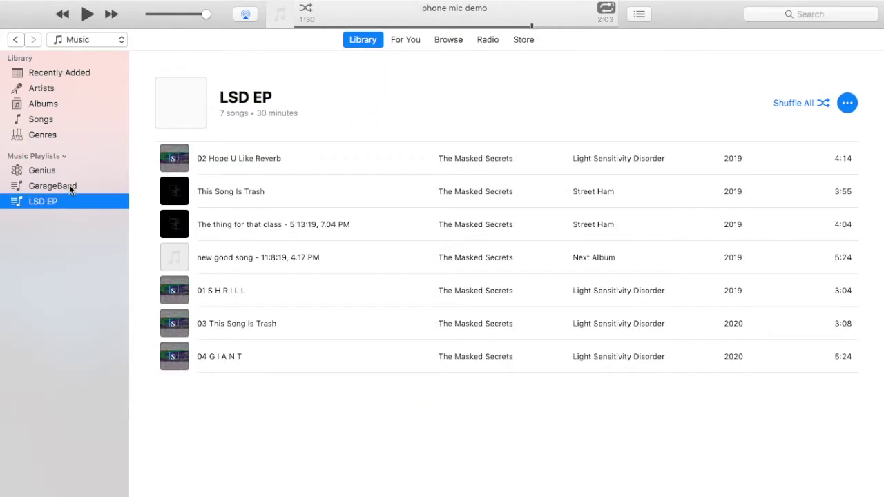
pyautogui.click(70, 185)
pyautogui.click(64, 172)
pyautogui.click(73, 185)
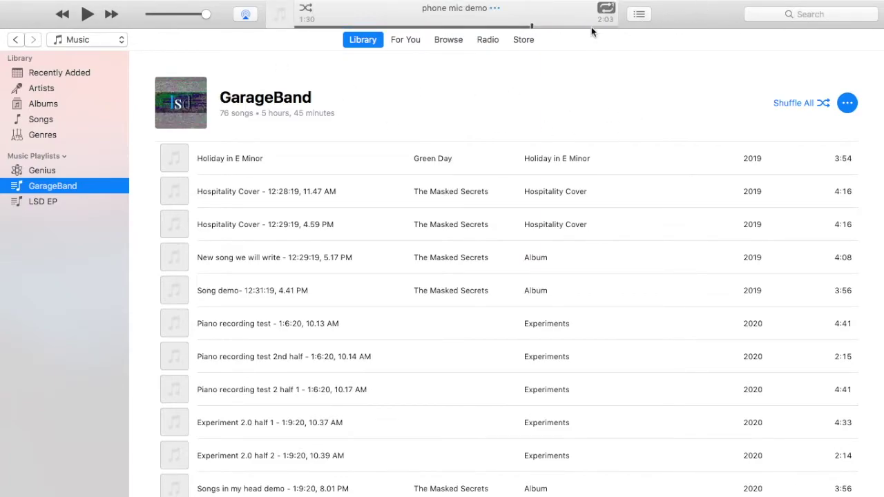
pyautogui.click(522, 40)
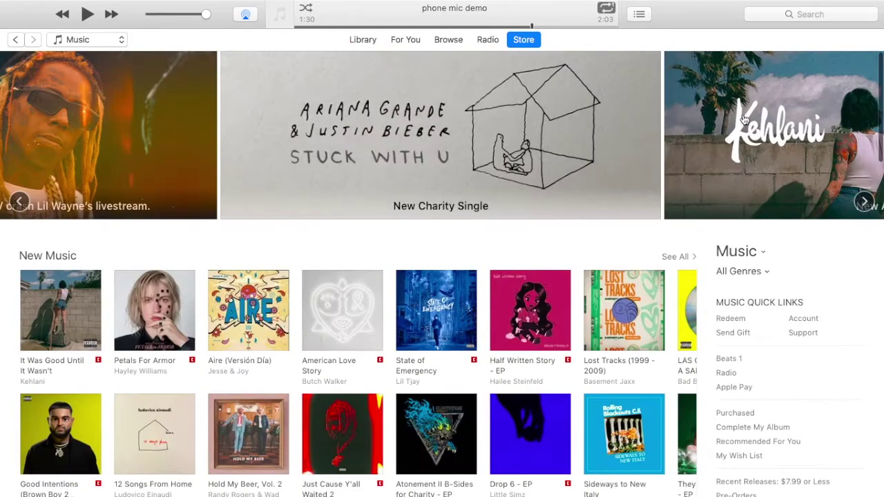
# Step: Search the Store for 'the masked secrets' and open The Masked Secrets artist page
pyautogui.click(788, 14)
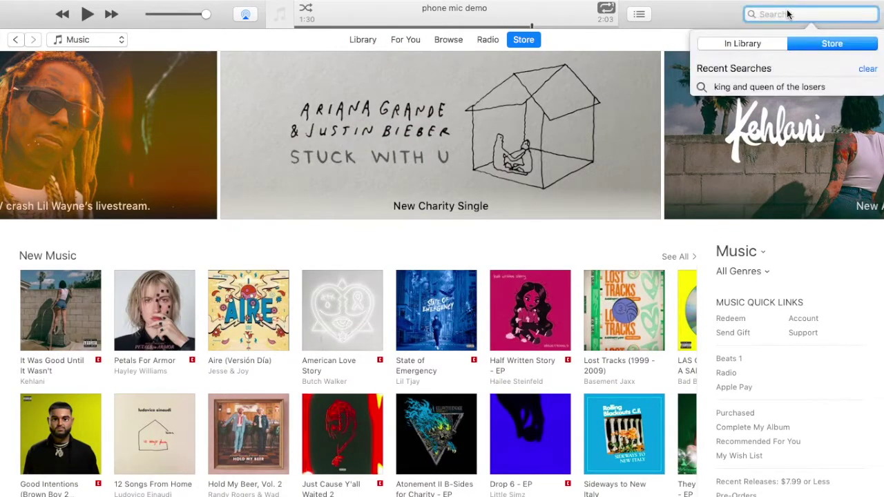
pyautogui.write('the masked secrets')
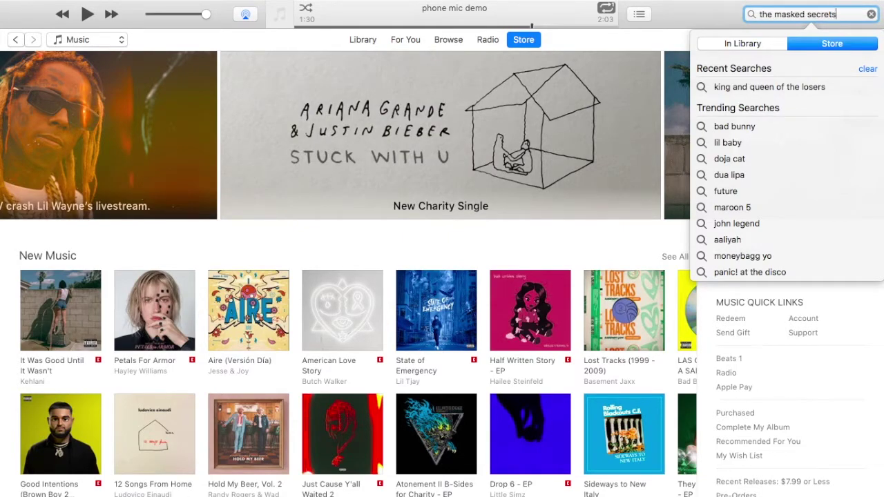
pyautogui.press('Return')
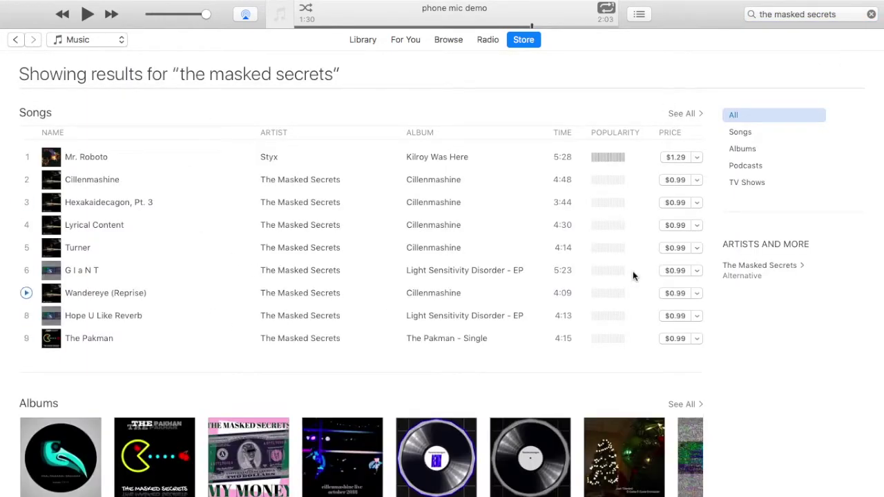
pyautogui.click(758, 268)
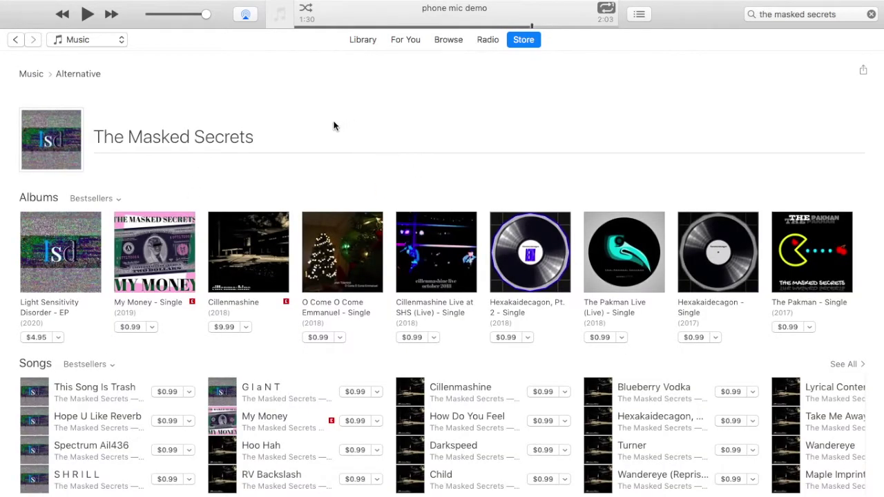
pyautogui.scroll(-5, 752, 238)
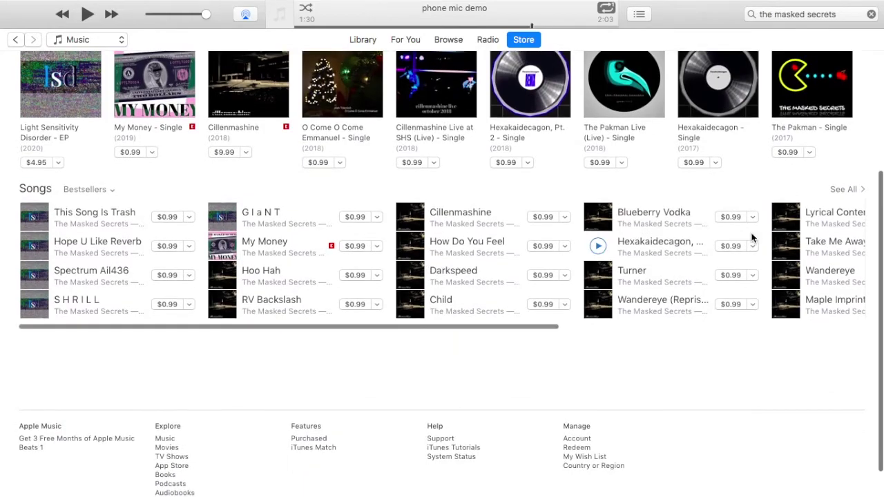
pyautogui.scroll(10, 526, 363)
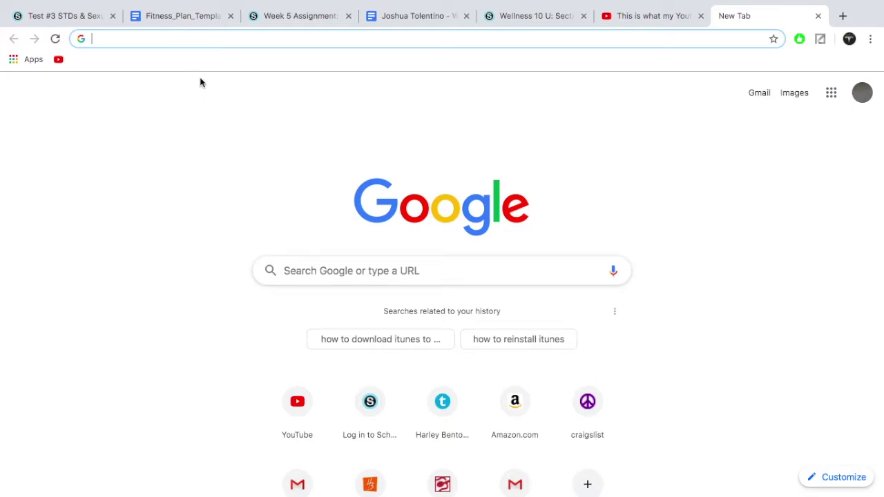
# Step: Google 'itunes', open Apple's iTunes page, and scroll to the iTunes 12.8 download links
pyautogui.write('itunes')
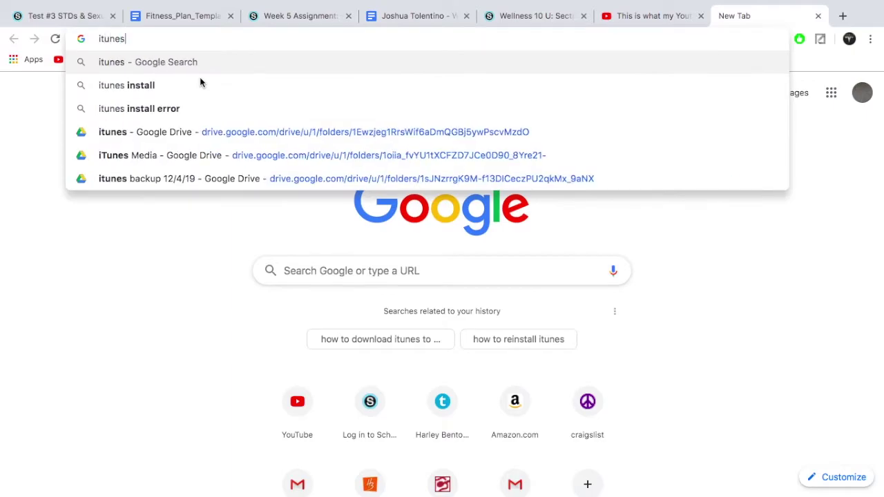
pyautogui.press('Return')
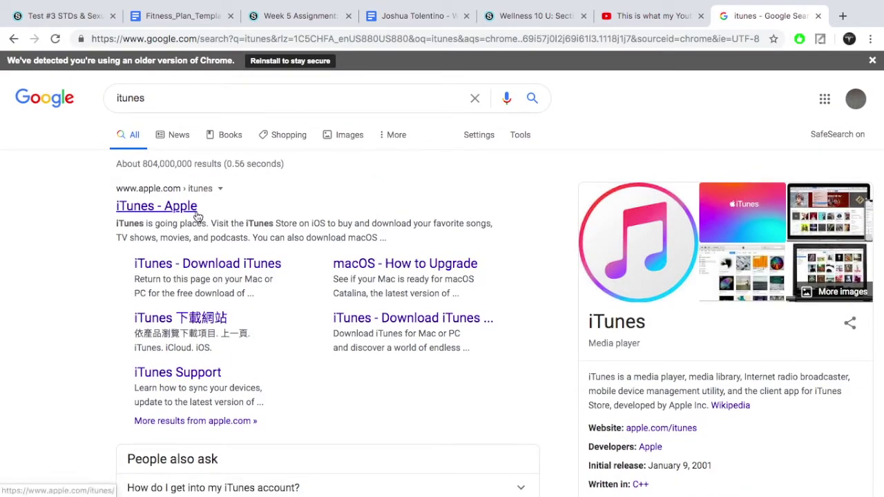
pyautogui.click(196, 209)
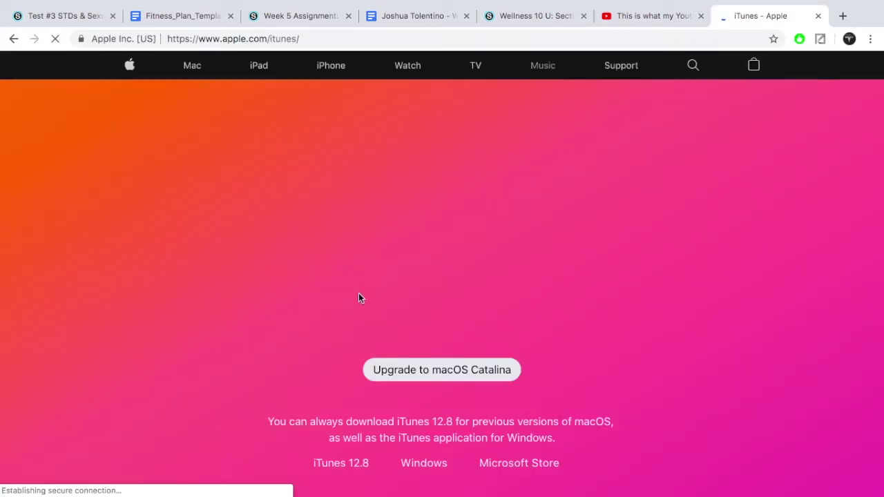
pyautogui.scroll(-4, 630, 204)
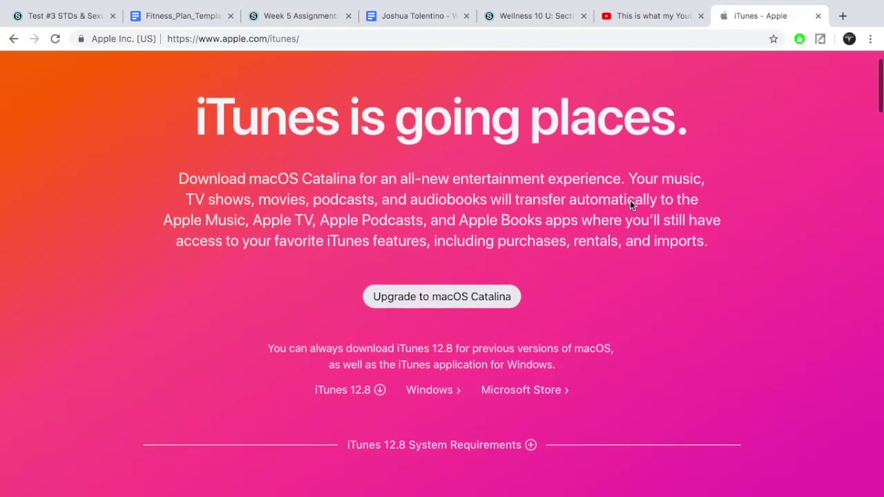
pyautogui.scroll(4, 630, 201)
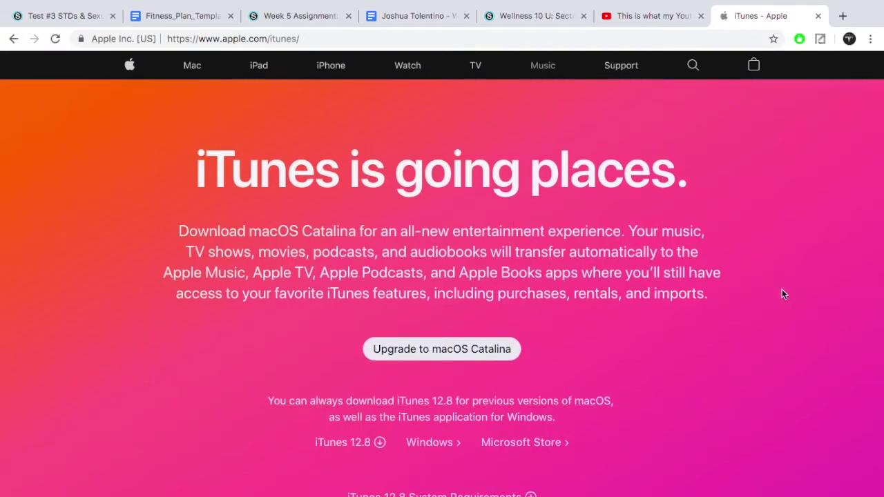
pyautogui.scroll(-2, 540, 247)
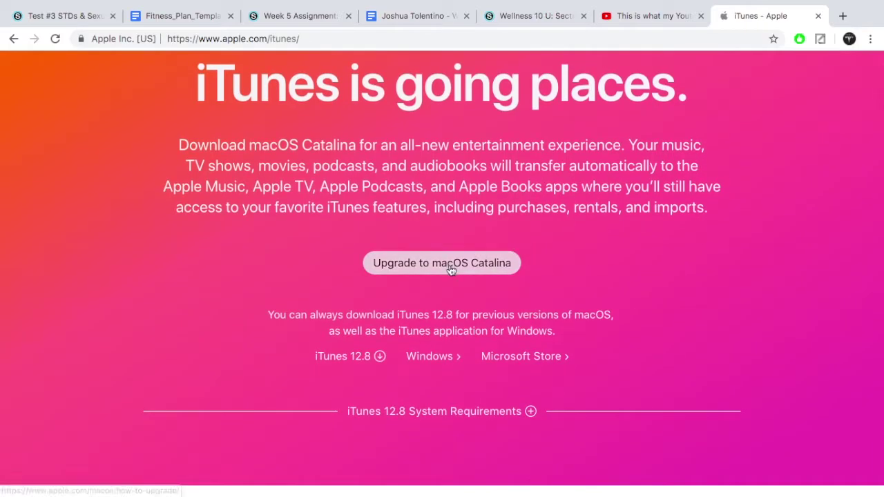
pyautogui.scroll(-2, 454, 269)
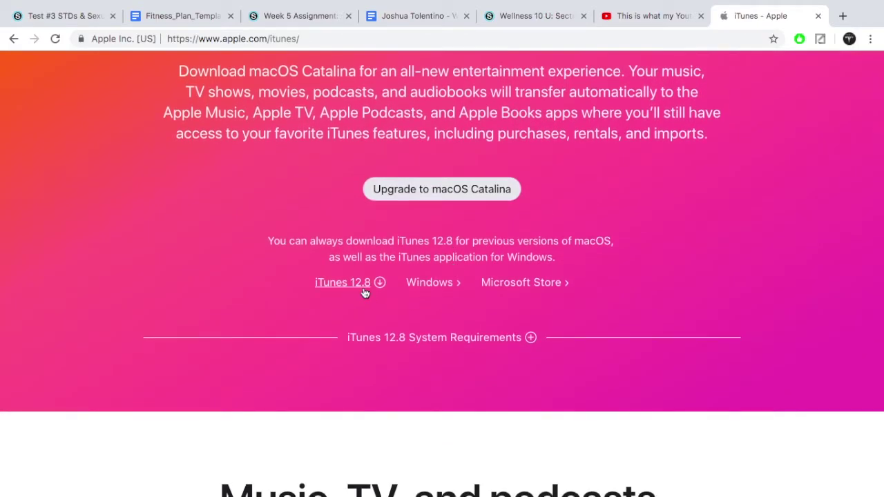
pyautogui.scroll(-10, 566, 293)
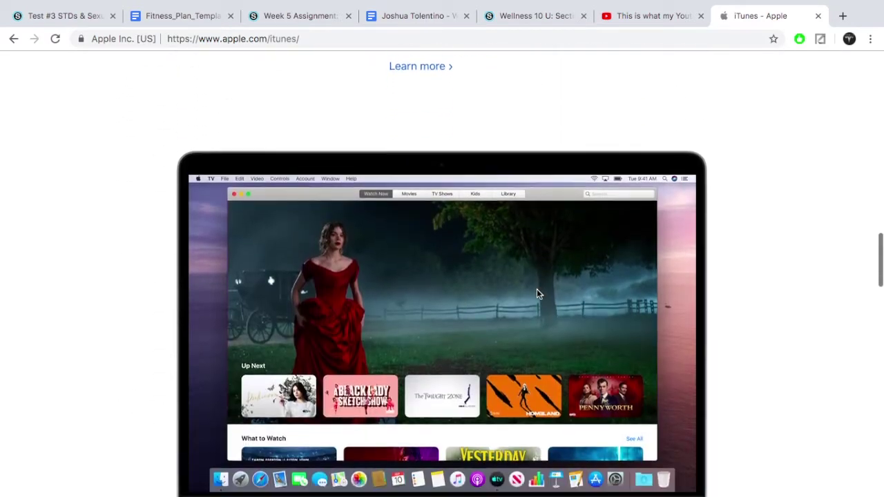
pyautogui.scroll(-15, 537, 288)
pyautogui.scroll(-15, 537, 289)
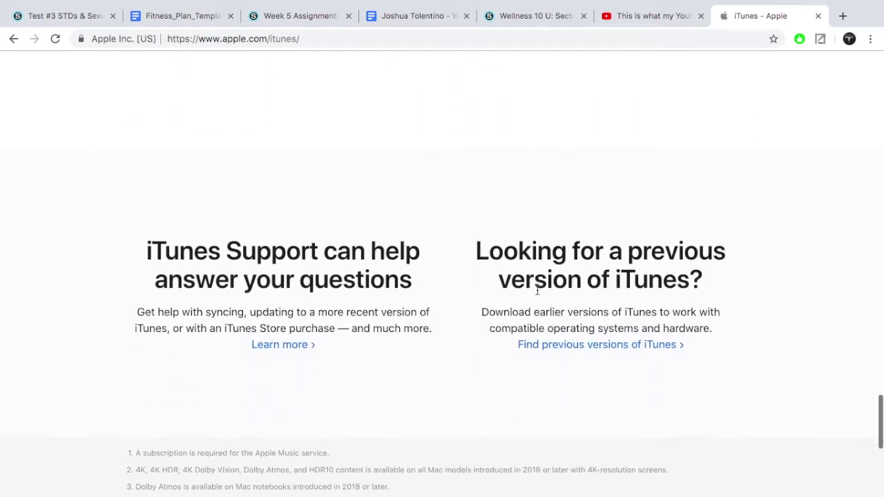
pyautogui.scroll(20, 479, 165)
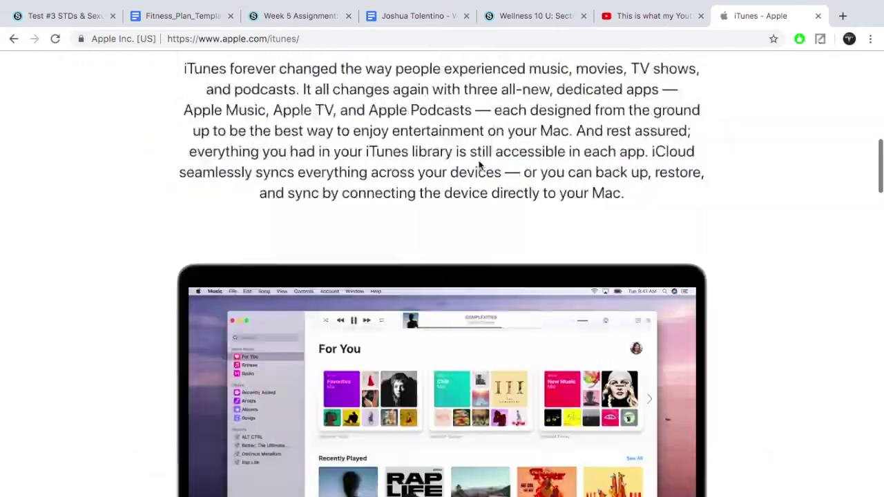
pyautogui.scroll(3, 478, 160)
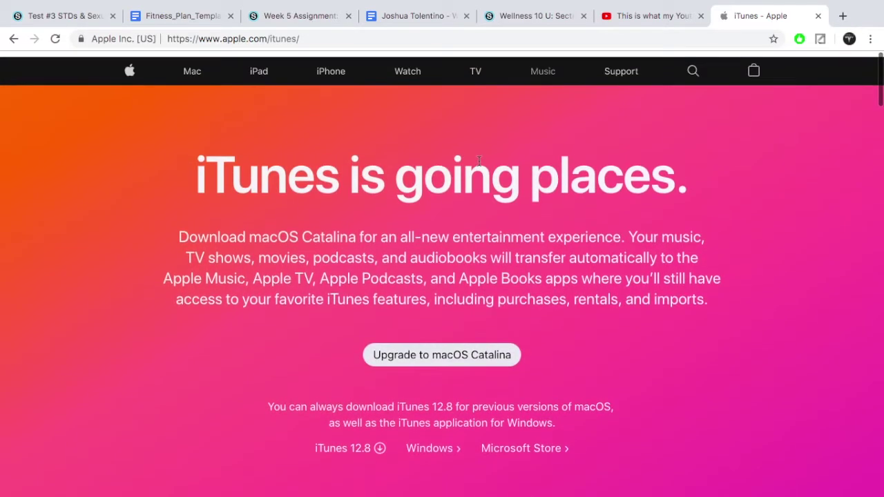
pyautogui.scroll(-4, 480, 160)
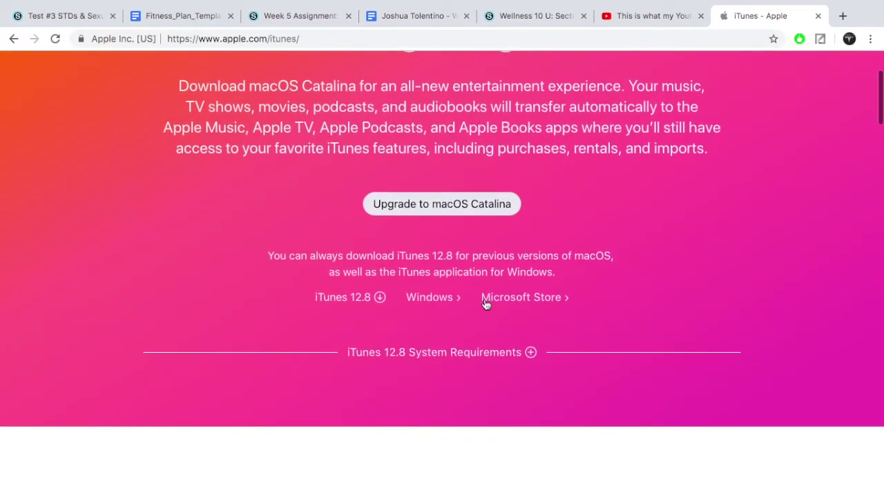
# Step: Expand iTunes 12.8 System Requirements and review them (OS X 10.10.5 or later, 400MB disk)
pyautogui.click(474, 357)
pyautogui.scroll(-5, 484, 430)
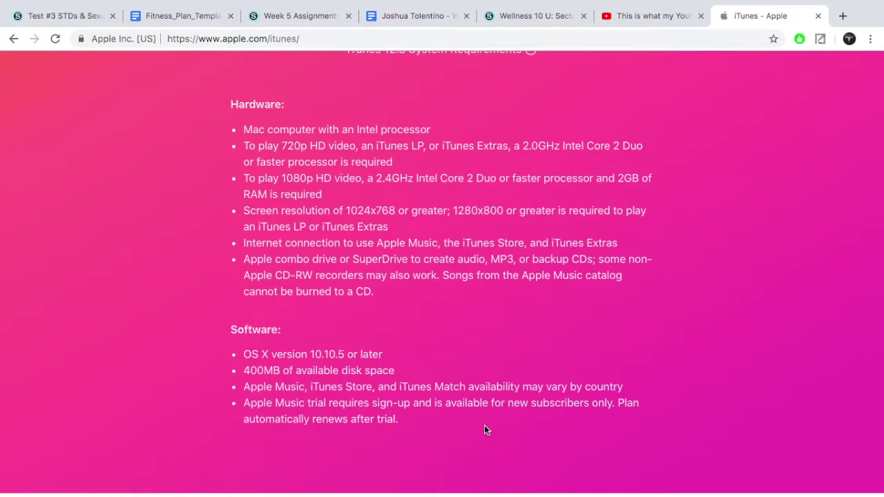
pyautogui.scroll(6, 484, 430)
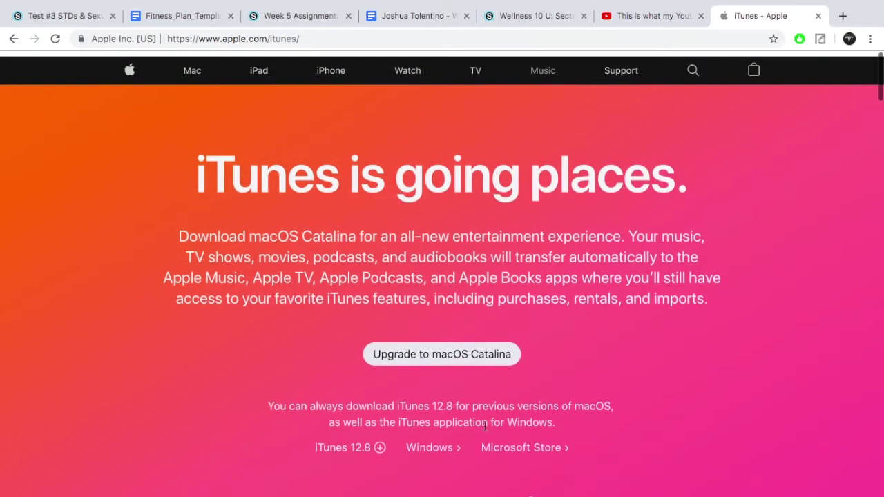
pyautogui.scroll(-1, 363, 436)
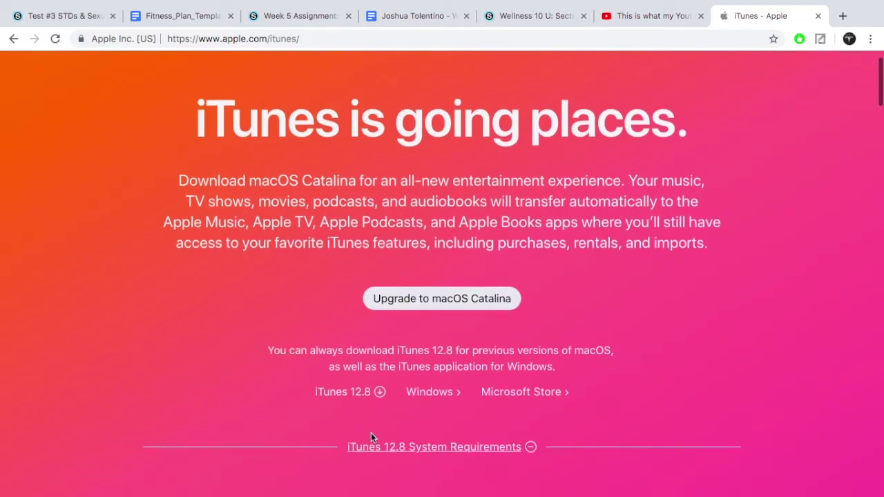
# Step: Open the iTunes 12.8 Mac download page, check About iTunes shows 12.8.2.3, then return to Chrome
pyautogui.click(357, 399)
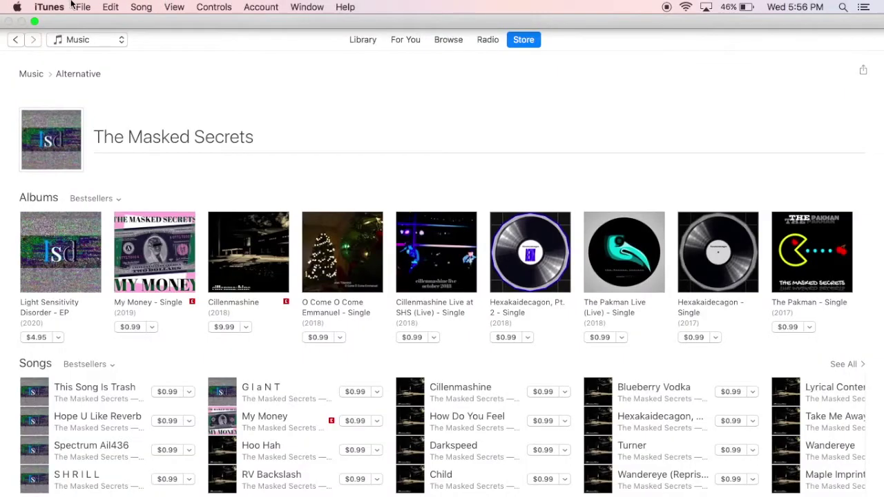
pyautogui.click(50, 7)
pyautogui.click(59, 26)
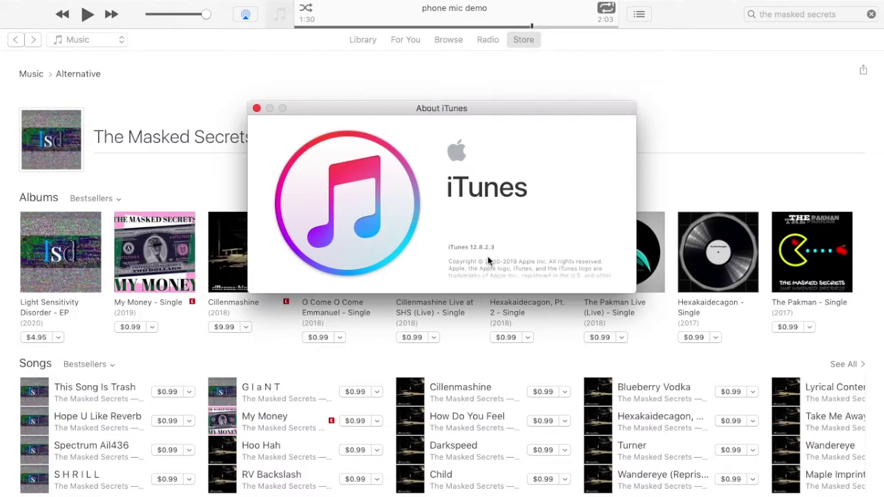
pyautogui.click(257, 109)
pyautogui.hotkey('ctrl', 'Left')
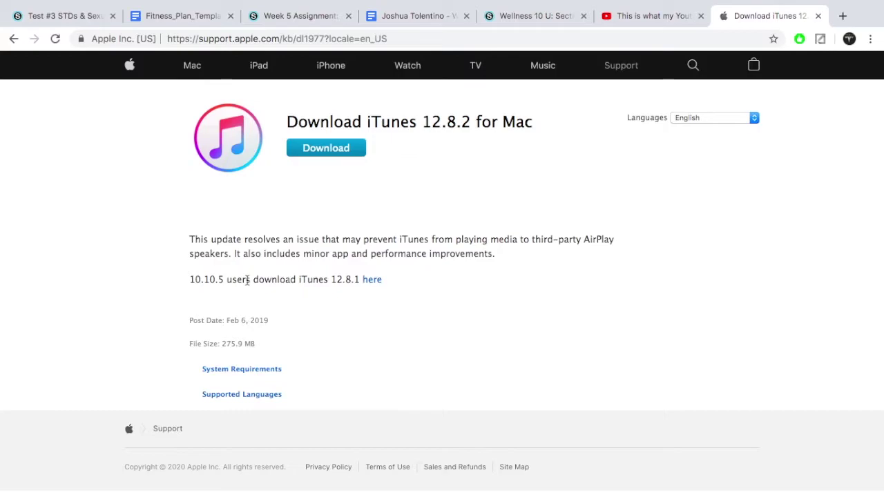
# Step: Download the 273 MB iTunes.dmg for iTunes 12.8.2 and open the disk image
pyautogui.click(344, 155)
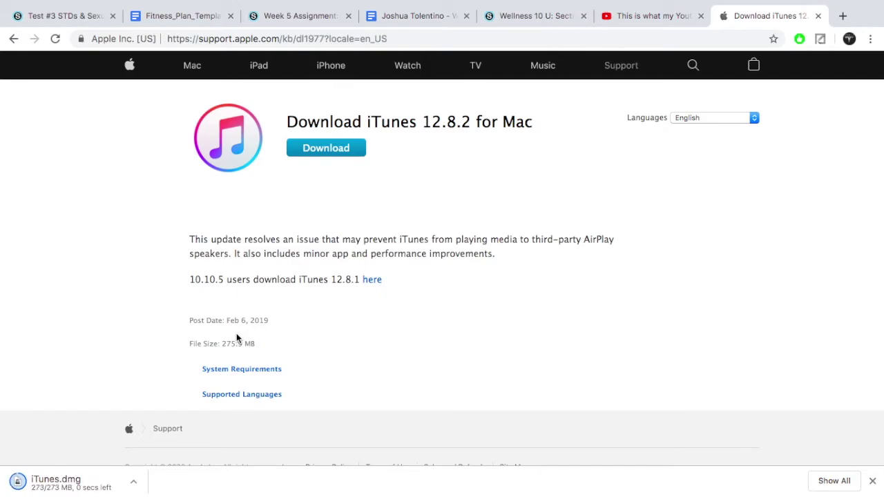
pyautogui.click(62, 479)
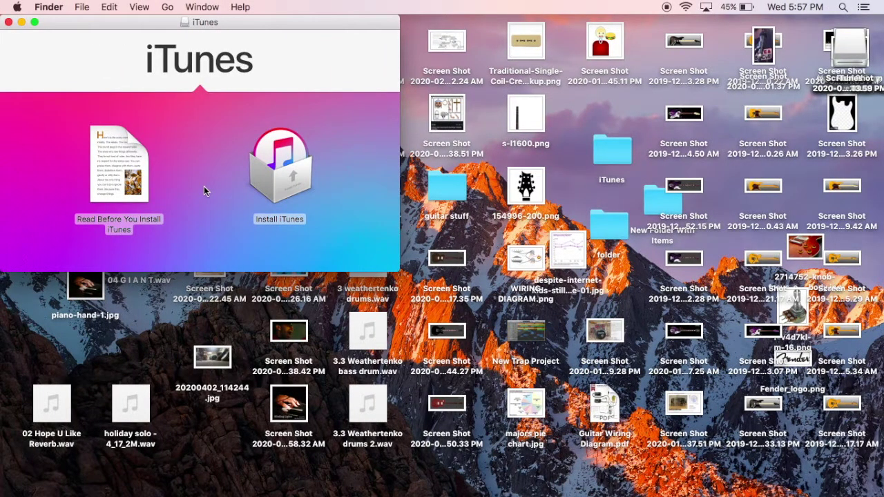
# Step: Resize the iTunes disk image window and launch the Install iTunes package
pyautogui.moveTo(395, 273); pyautogui.dragTo(684, 326)
pyautogui.moveTo(392, 267); pyautogui.dragTo(389, 264)
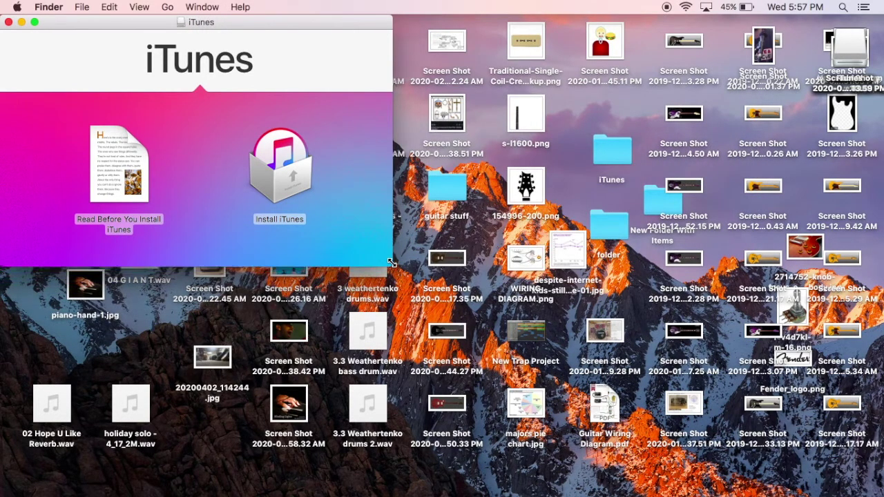
pyautogui.moveTo(289, 183); pyautogui.dragTo(292, 181)
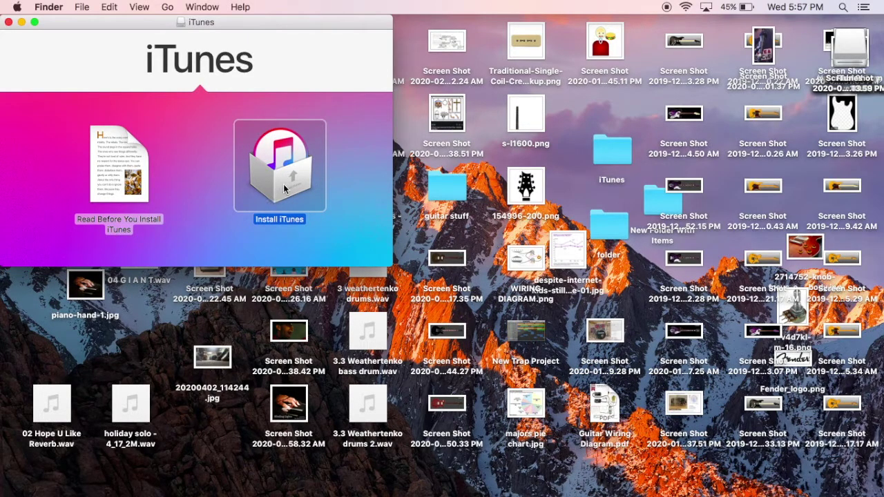
pyautogui.doubleClick(284, 189)
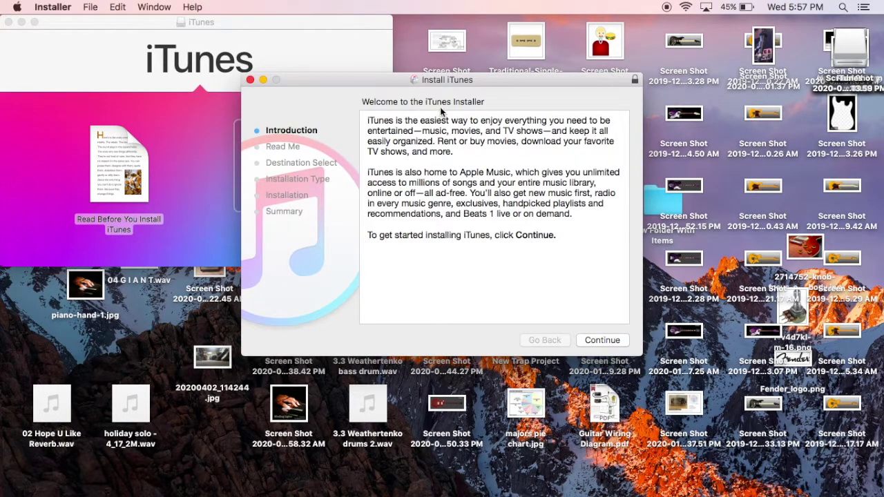
# Step: Advance the installer to Install, choose Install Later, go back, and quit the installer
pyautogui.click(602, 340)
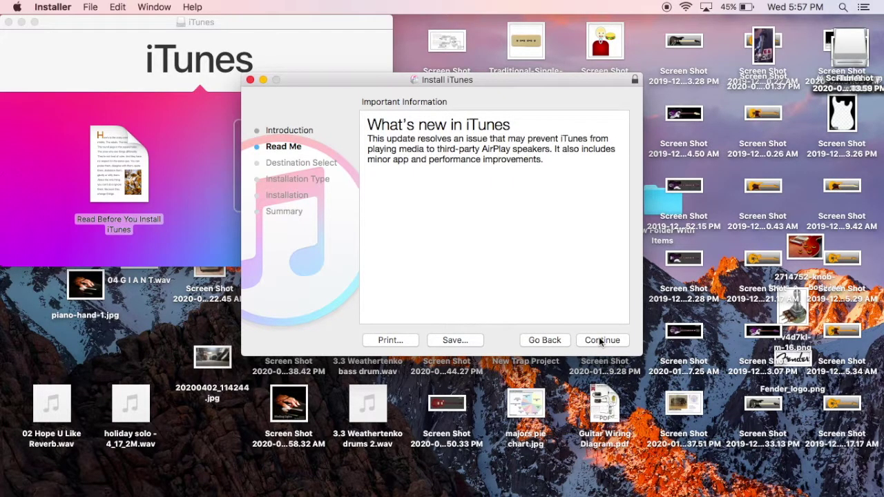
pyautogui.click(600, 339)
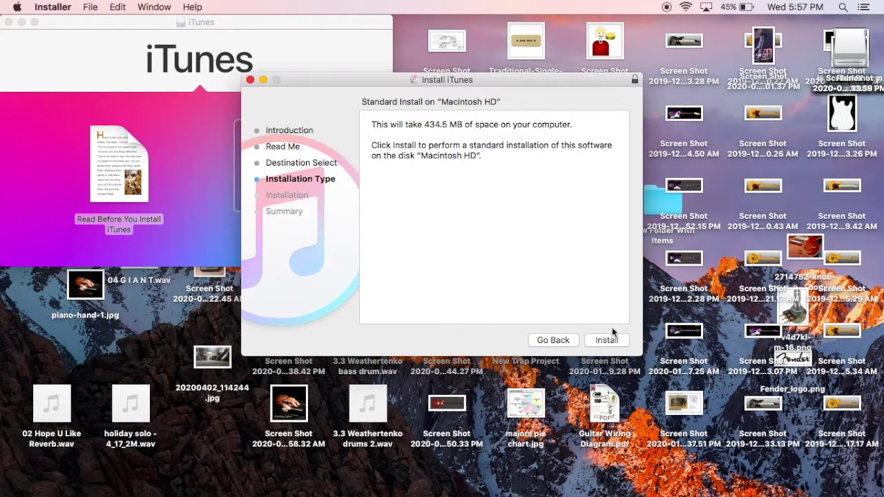
pyautogui.click(609, 340)
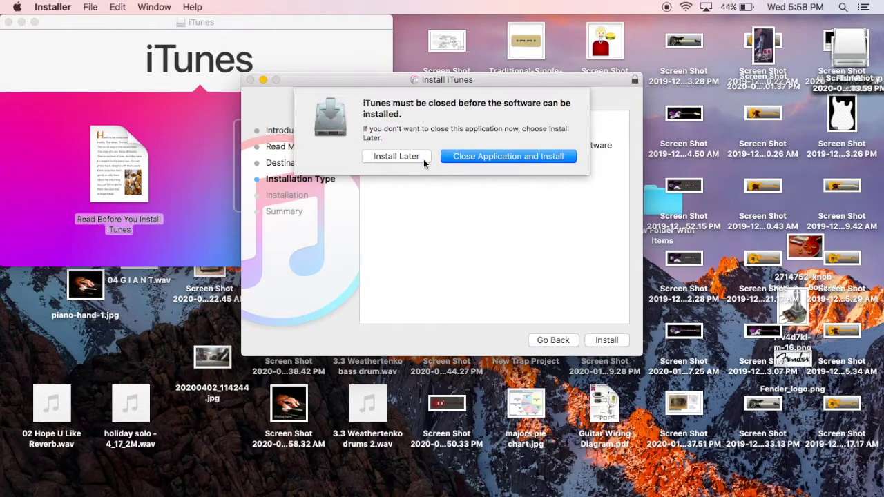
pyautogui.click(423, 159)
pyautogui.click(555, 339)
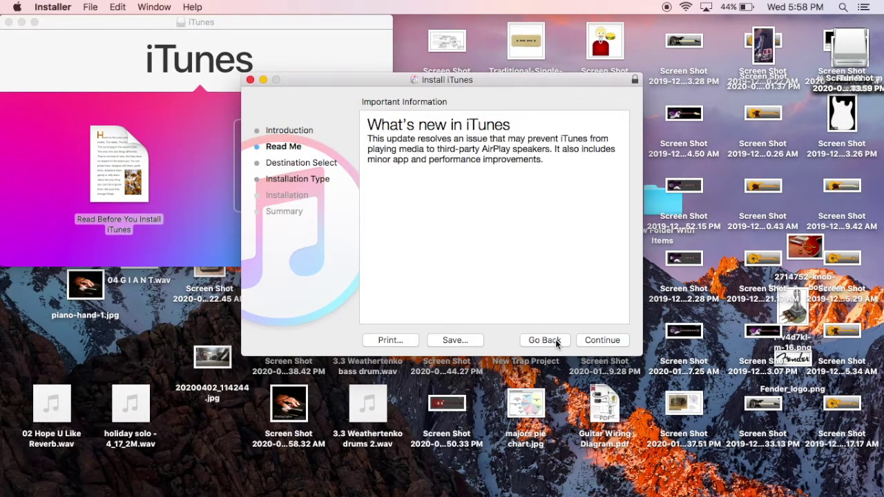
pyautogui.click(250, 80)
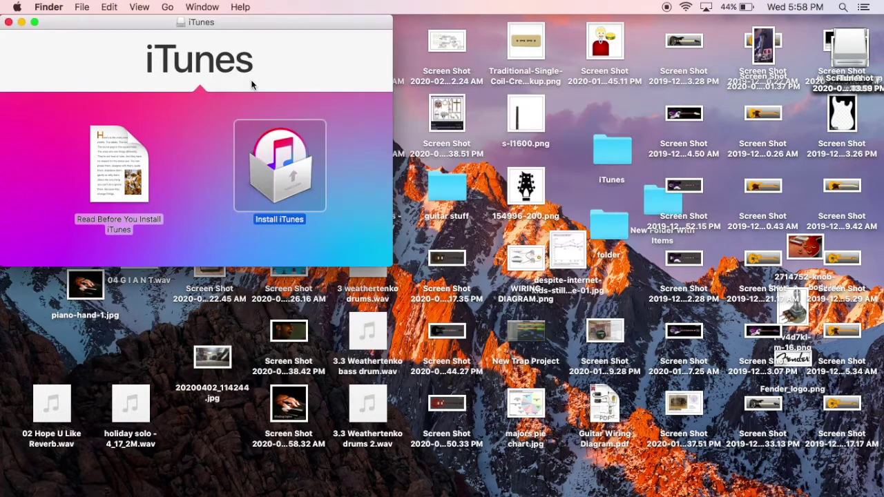
# Step: Close the iTunes disk image window and clear the desktop icon selection
pyautogui.click(9, 24)
pyautogui.click(337, 157)
pyautogui.click(345, 194)
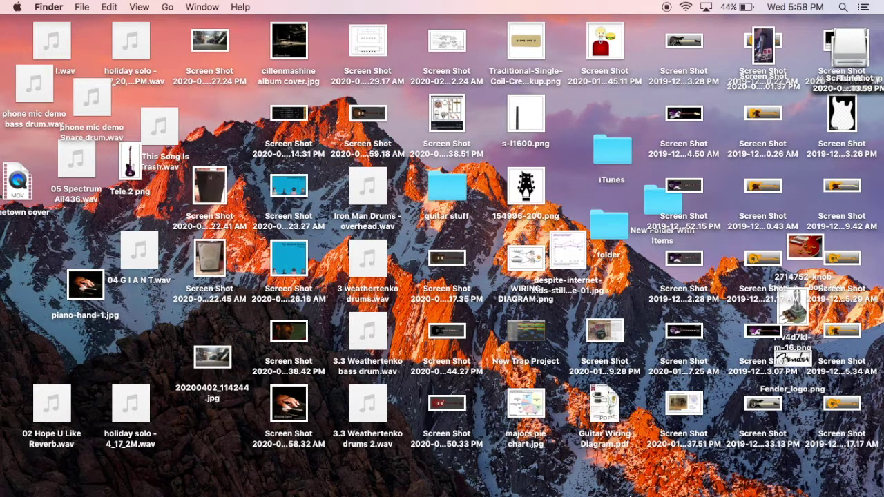
# Step: Bring iTunes to the front from the Dock and quit it via iTunes > Quit iTunes
pyautogui.moveTo(557, 495)
pyautogui.click(485, 491)
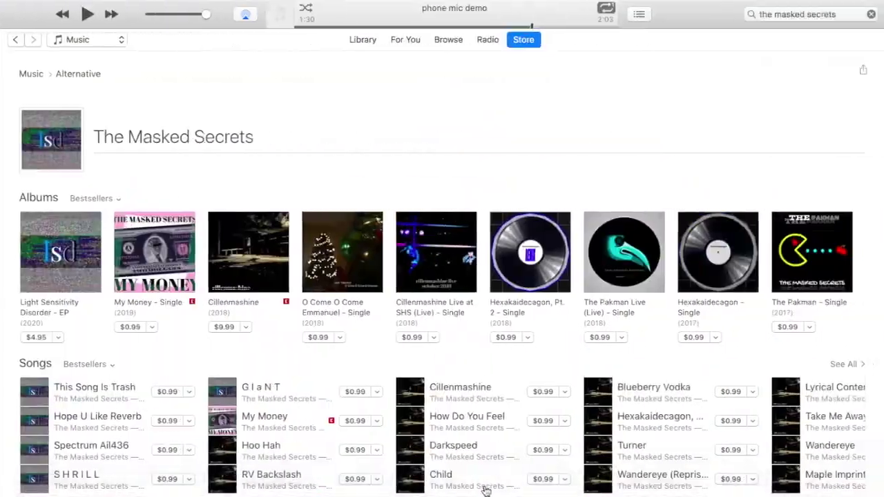
pyautogui.click(46, 7)
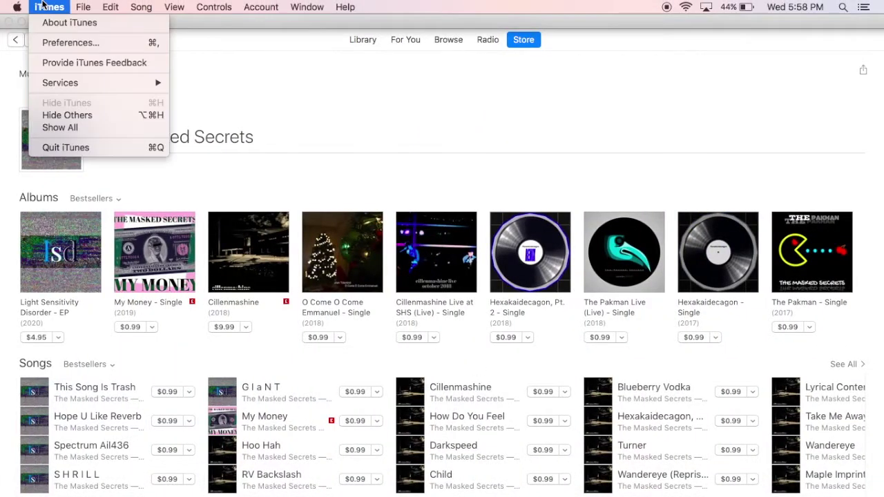
pyautogui.click(65, 147)
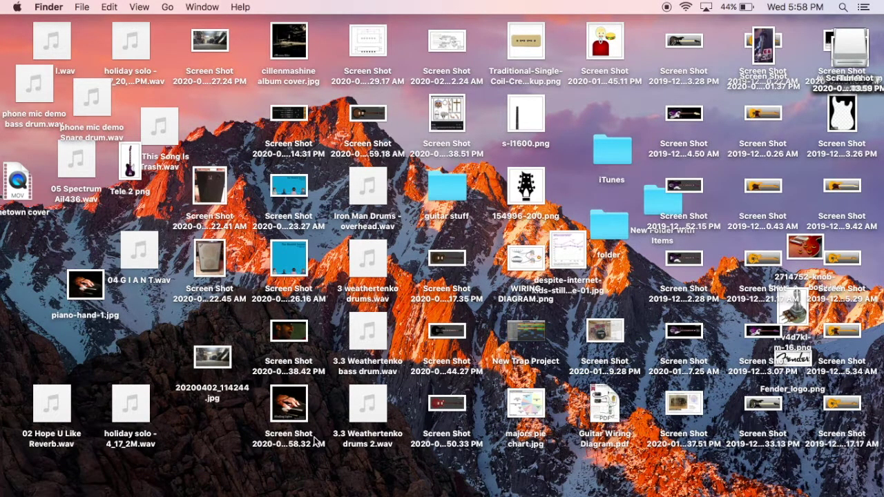
# Step: Try a Spotlight search for 'itunes', abandon it, and switch to Launchpad's app grid showing iTunes
pyautogui.press('super+space')
pyautogui.write('itunes')
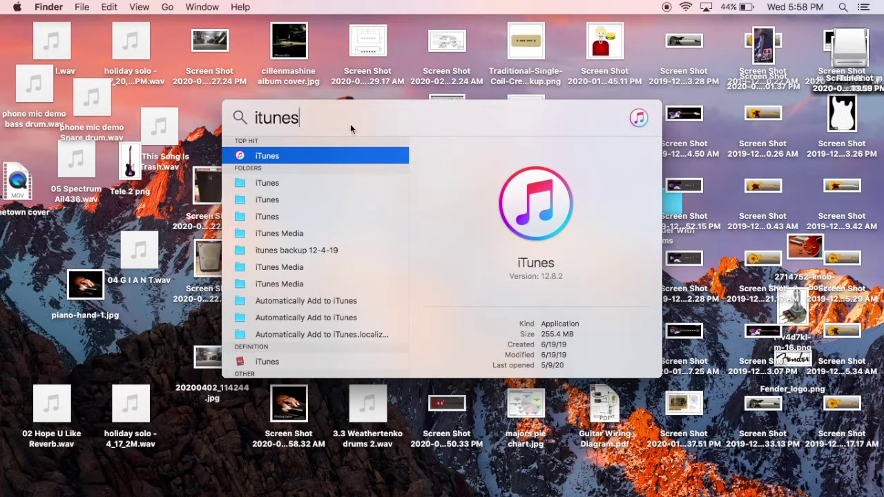
pyautogui.press('BackSpace')
pyautogui.press('BackSpace')
pyautogui.press('BackSpace')
pyautogui.press('BackSpace')
pyautogui.press('BackSpace')
pyautogui.press('BackSpace')
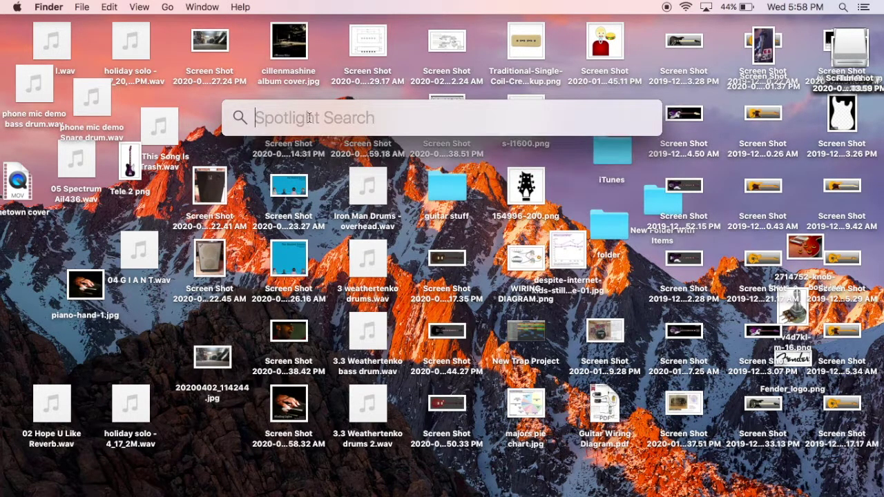
pyautogui.click(245, 160)
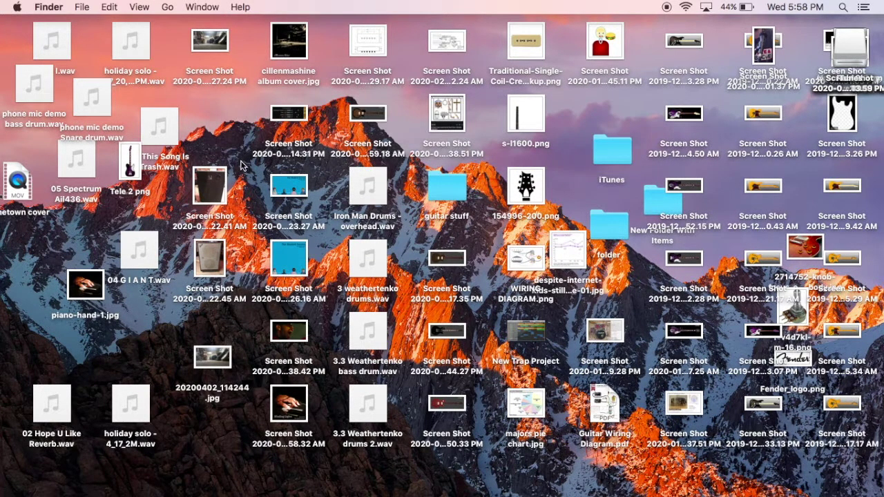
pyautogui.press('F4')
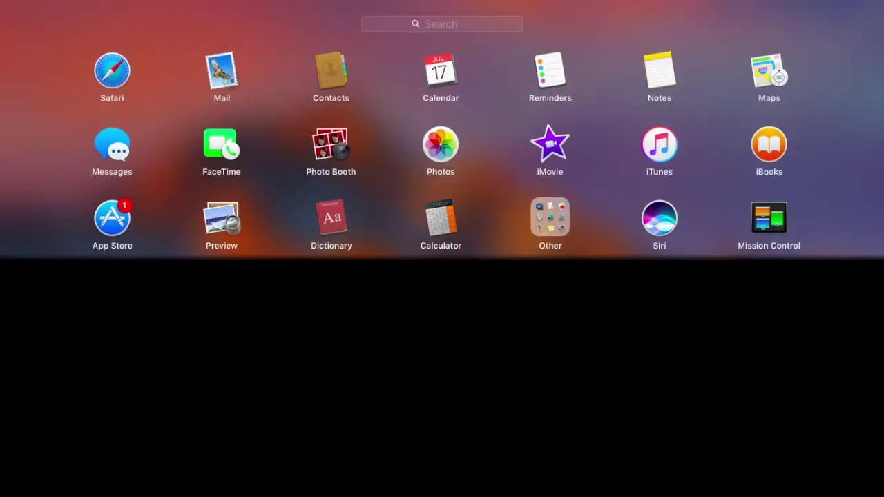